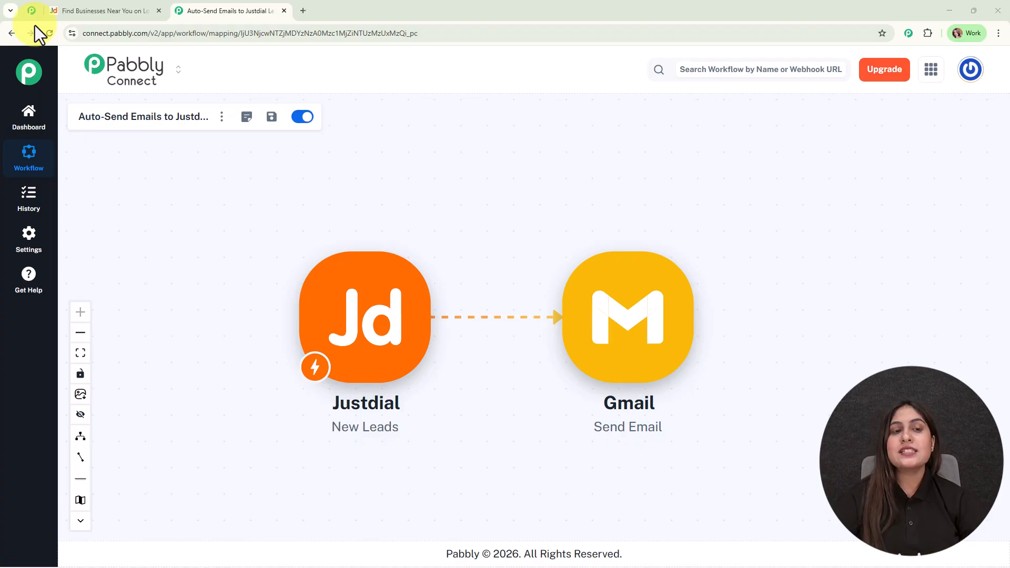
- Open the Pabbly Connect website in a new browser tab, sign in, and access the Pabbly Connect app
left_click(310, 6)
type("pab")
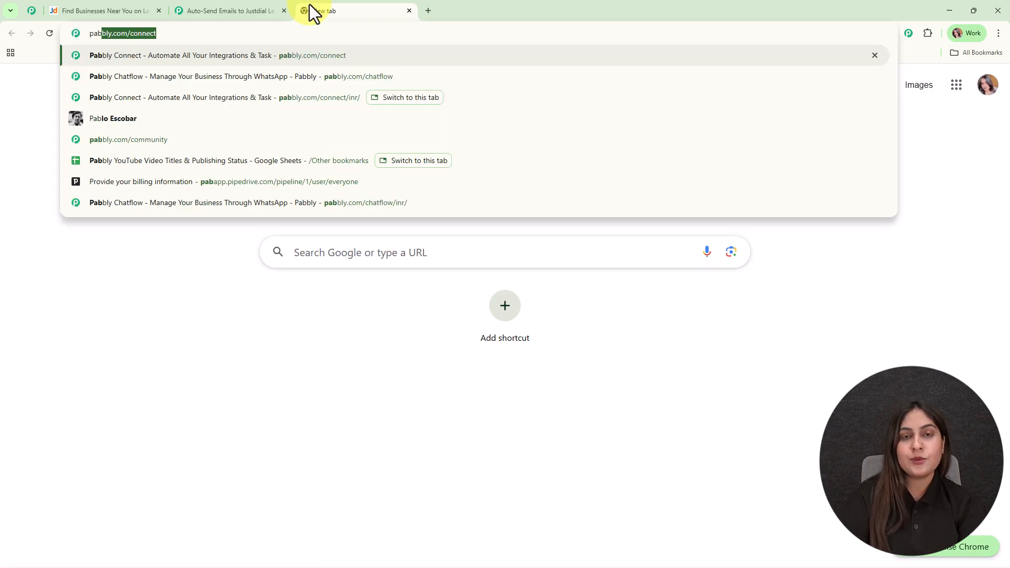
key("Return")
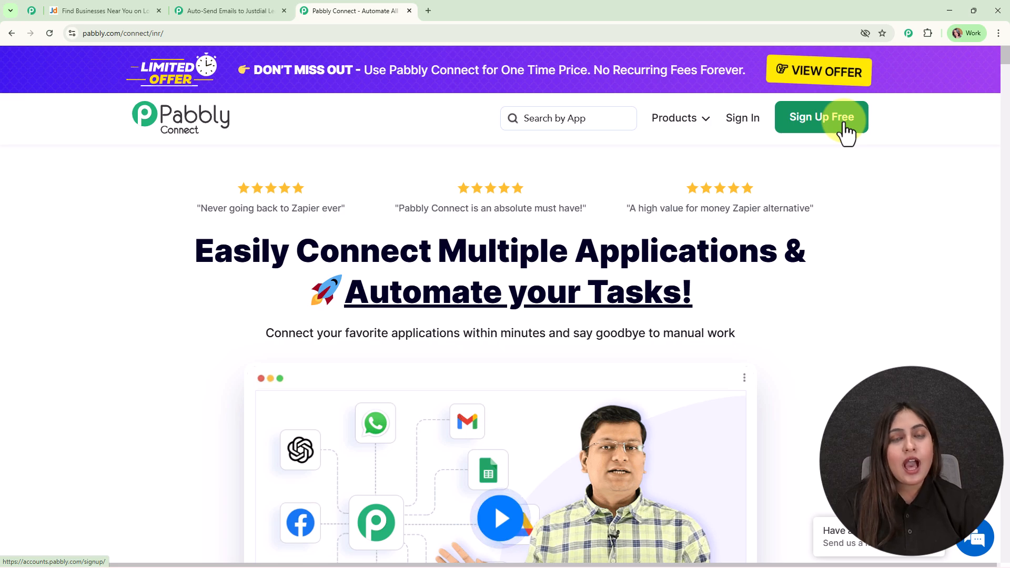
left_click(746, 124)
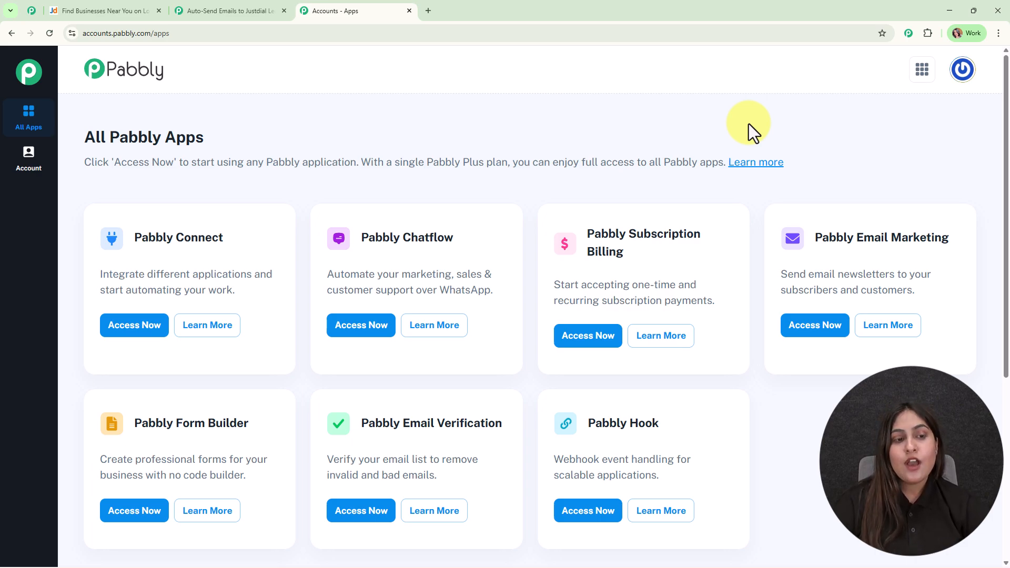
left_click(135, 334)
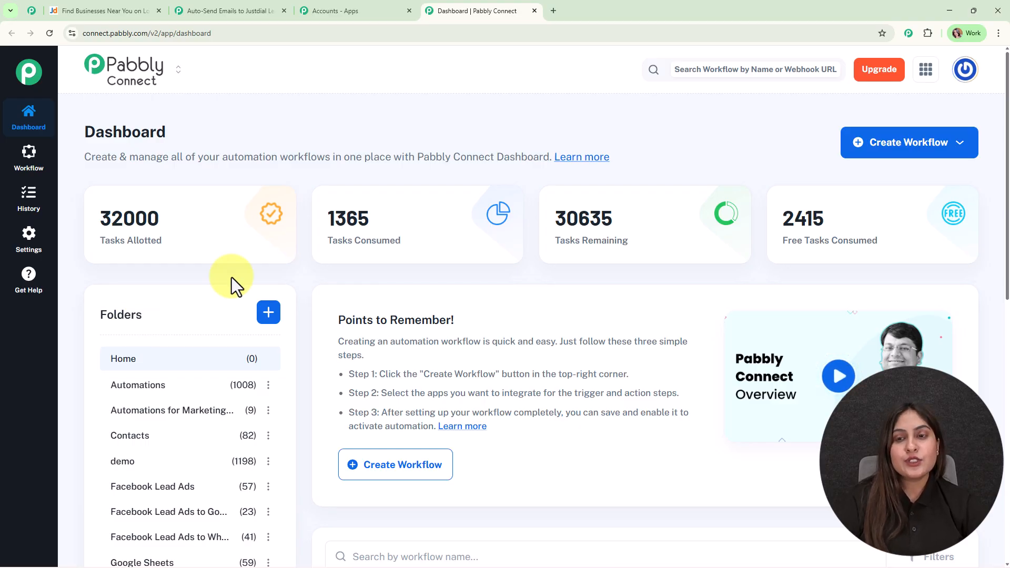
- Start a new workflow from scratch using the New (Beta) workflow builder
left_click(903, 141)
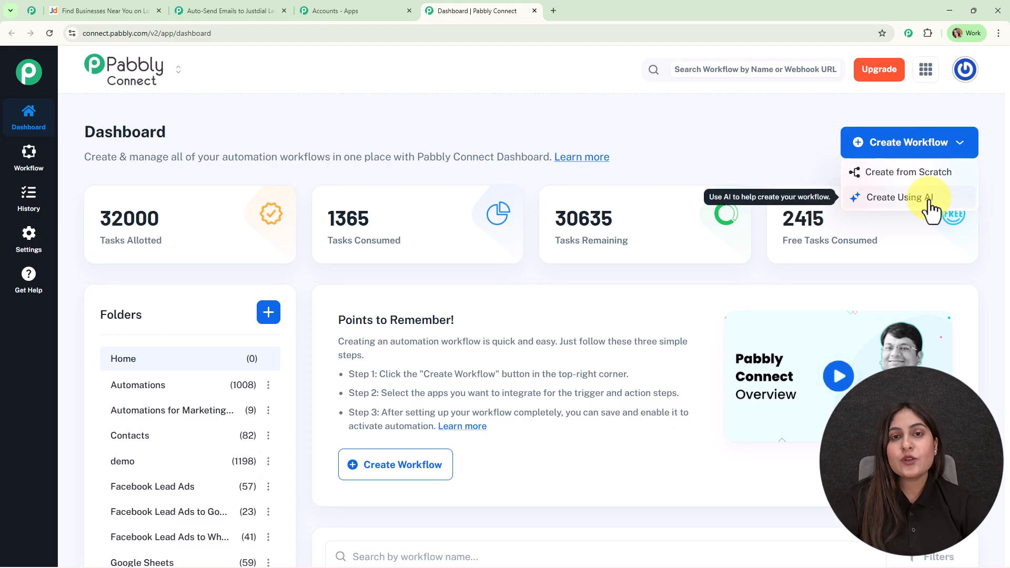
left_click(920, 176)
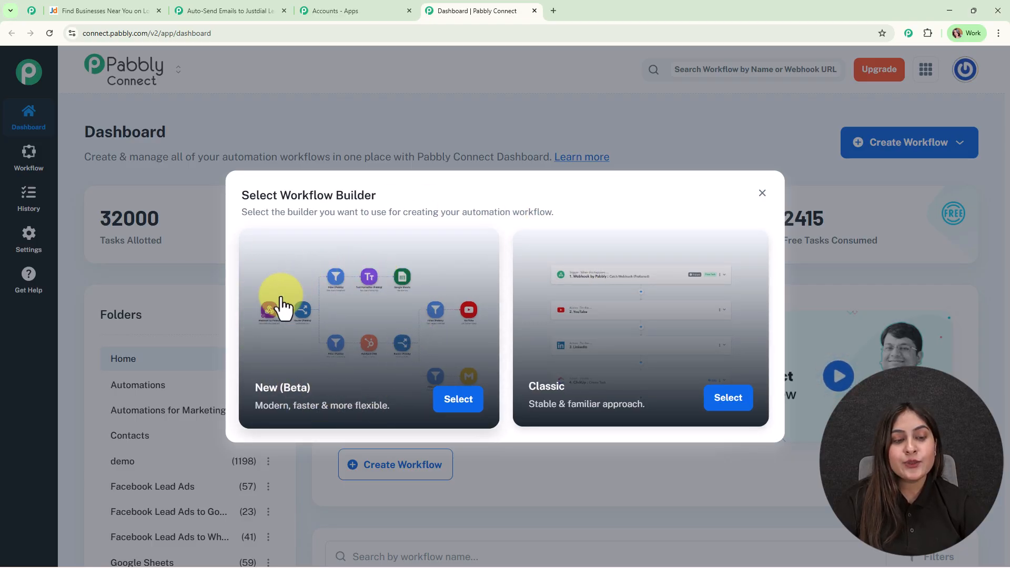
left_click(448, 400)
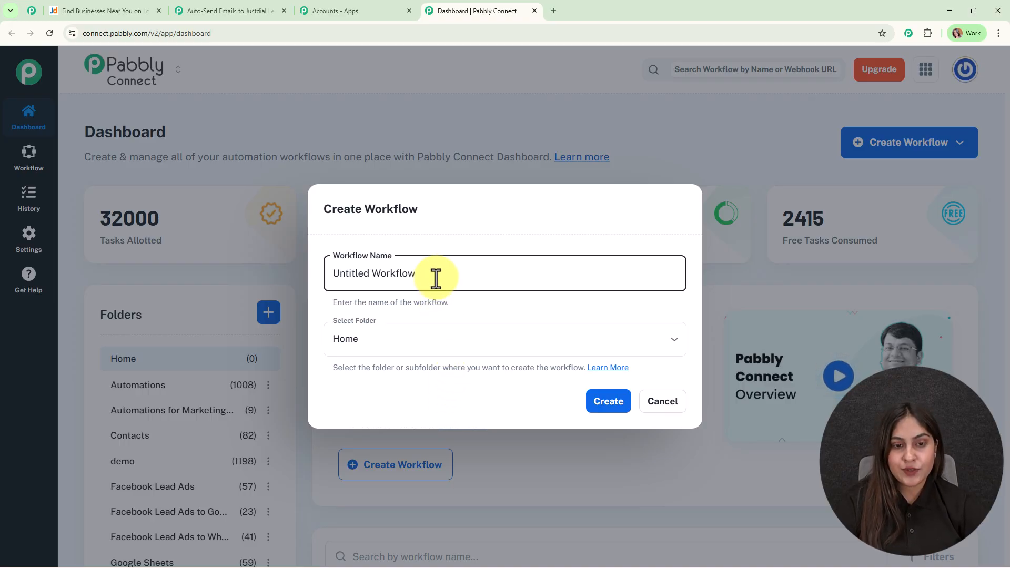
- Name the workflow "Auto-Send Emails to Justdial Leads", place it in the Automations folder, and create it
left_click_drag(436, 274, 277, 292)
type("Auto-Send Emails to Justdial Leads")
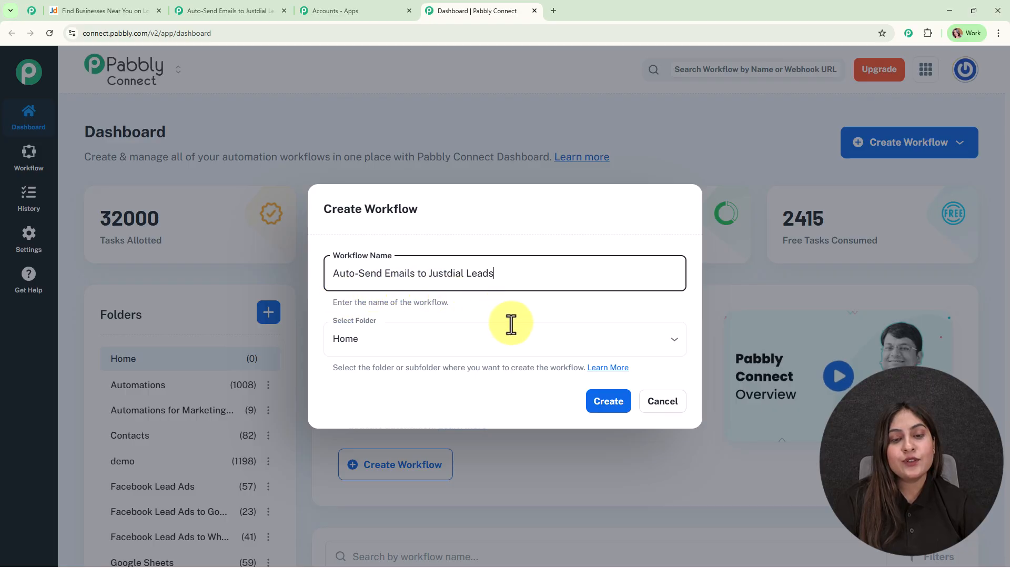
left_click(526, 337)
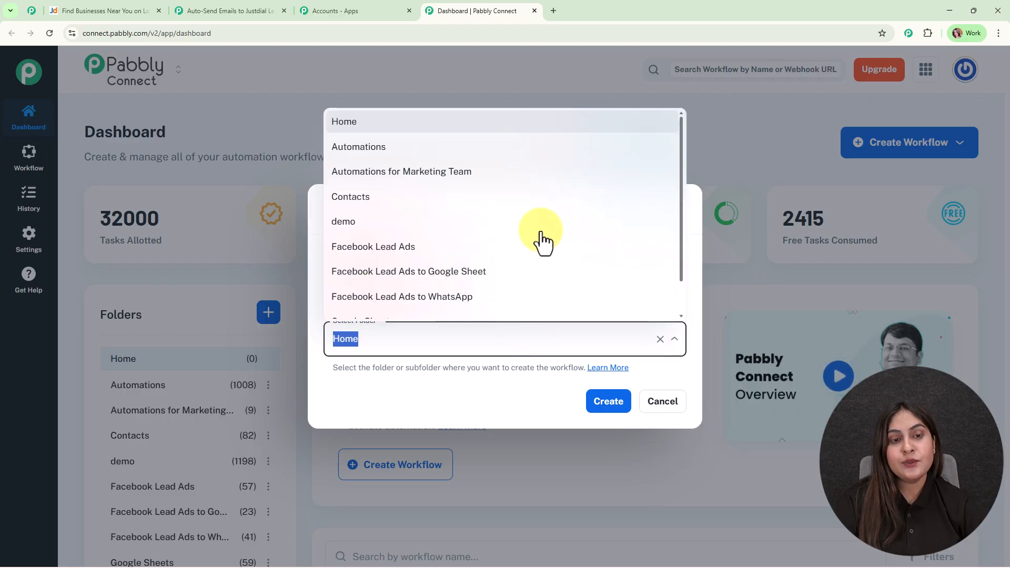
scroll(559, 274, "down", 1)
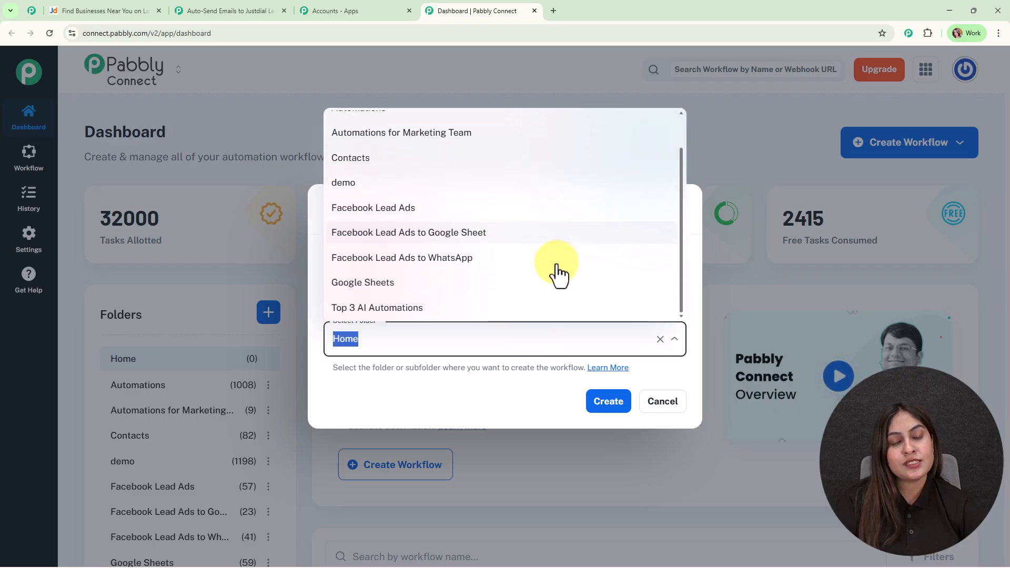
scroll(559, 273, "up", 1)
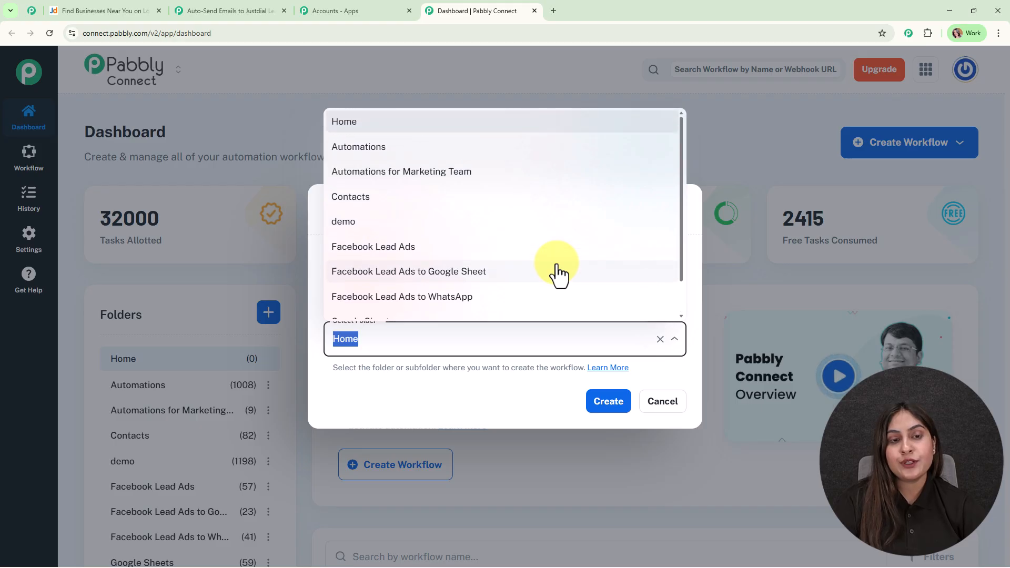
left_click(501, 148)
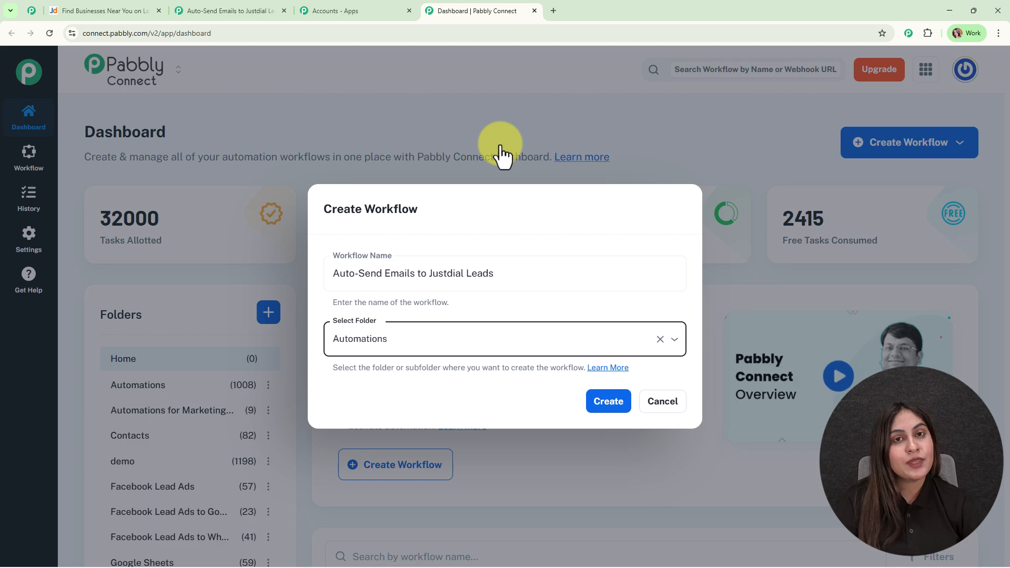
left_click(614, 399)
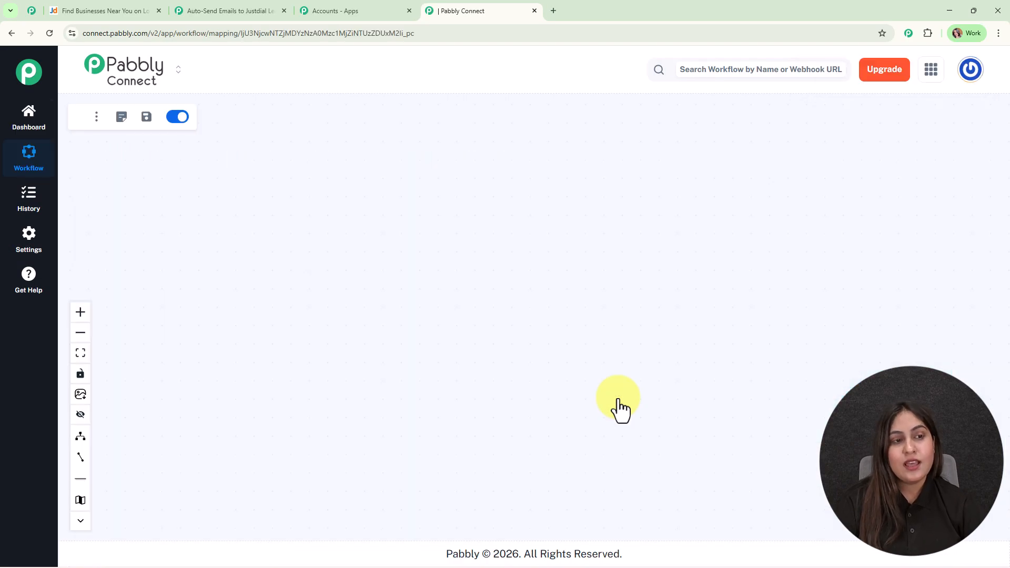
- Set the workflow's trigger to the Justdial app with the New Leads event
left_click_drag(538, 292, 251, 228)
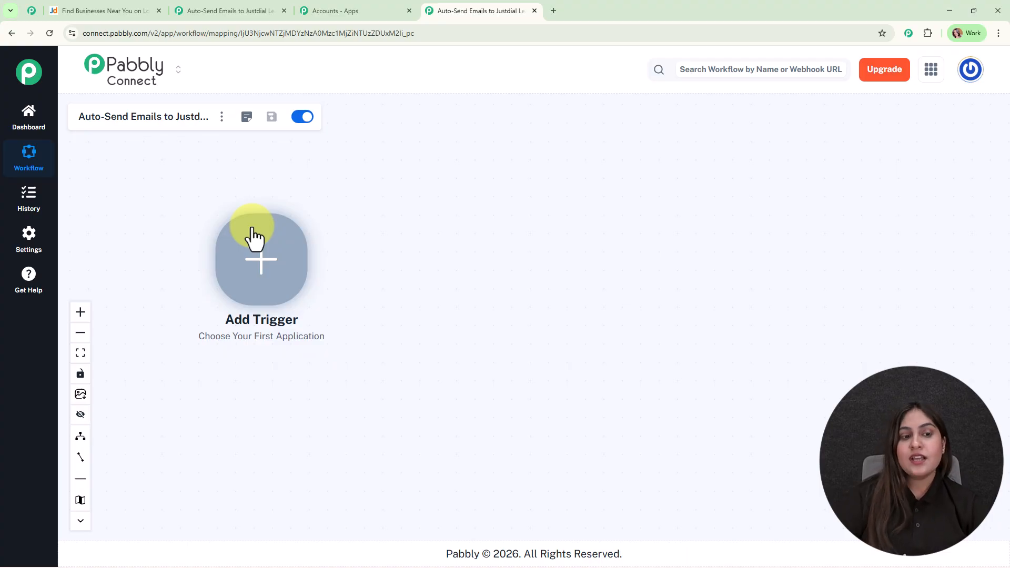
left_click(262, 263)
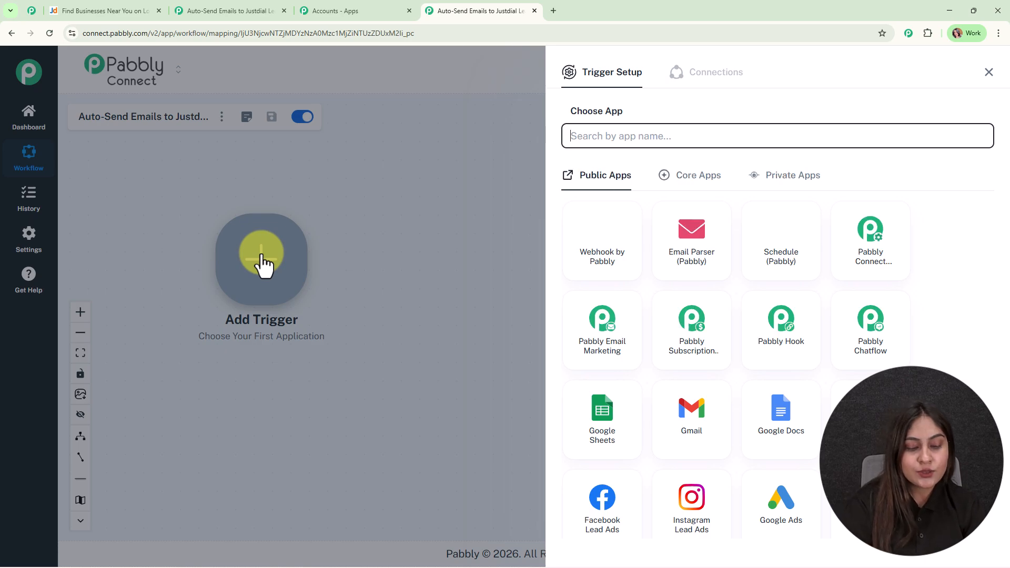
type("just")
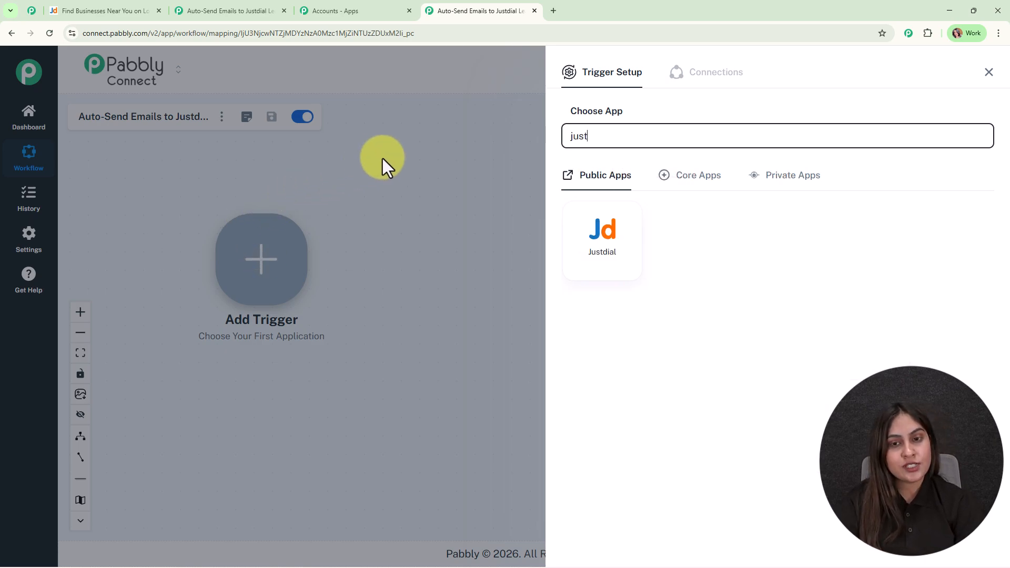
left_click(601, 249)
left_click(594, 189)
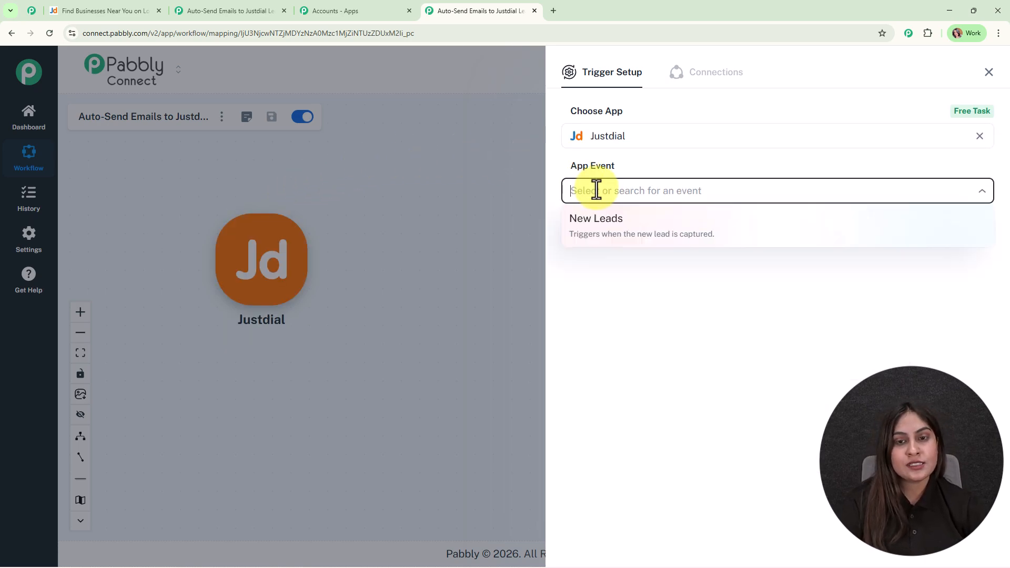
left_click(621, 222)
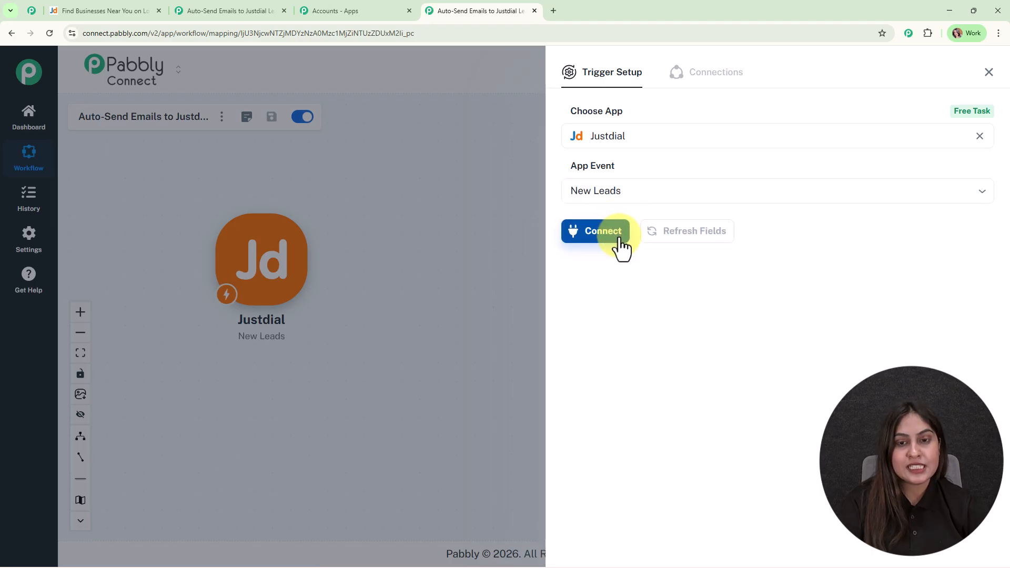
- Connect the Justdial trigger and copy its webhook URL
left_click(621, 242)
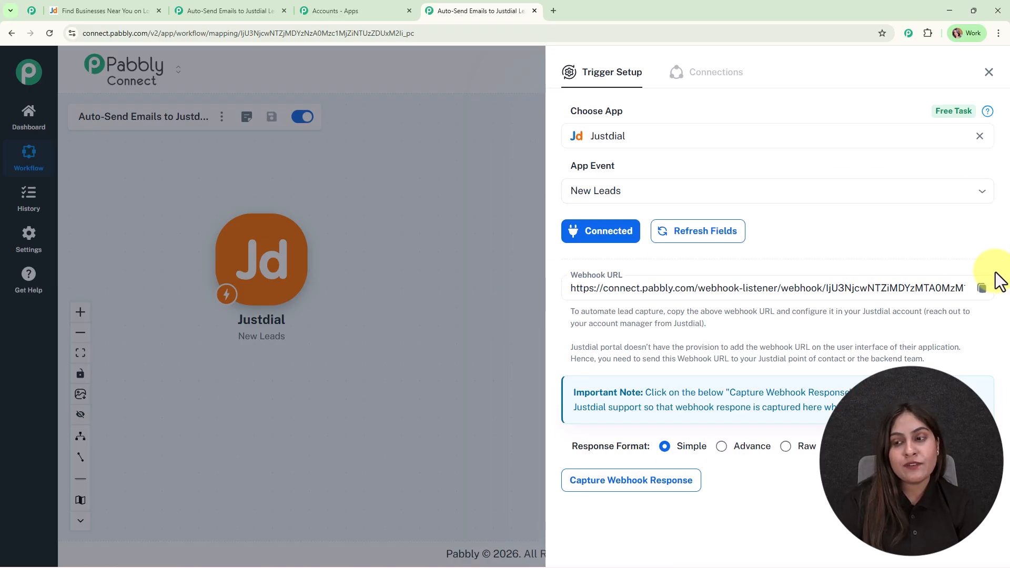
left_click(982, 289)
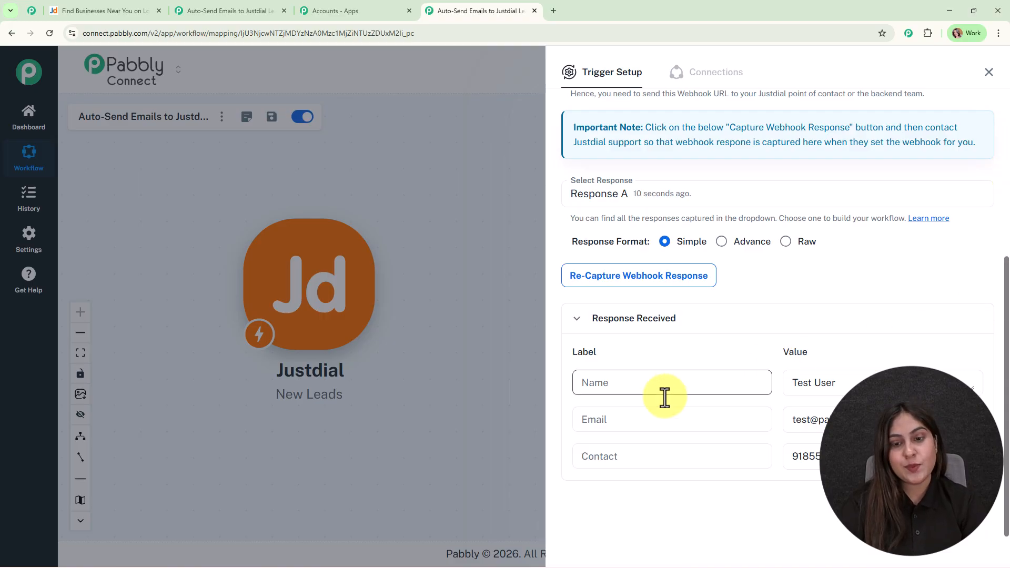
- Examine the name, email and contact values in the captured Justdial response, and close the trigger setup
left_click_drag(876, 383, 749, 384)
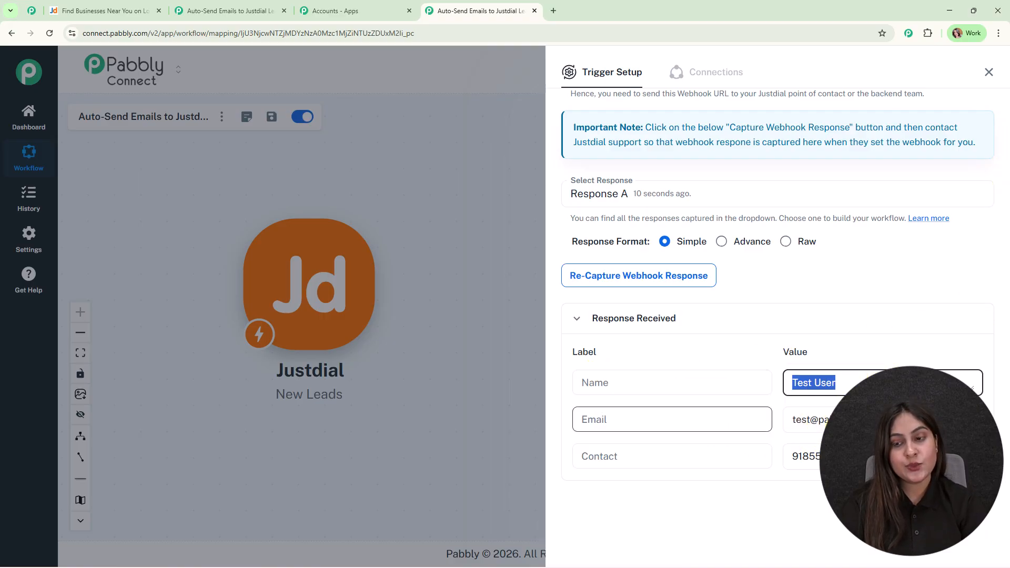
left_click_drag(876, 420, 782, 421)
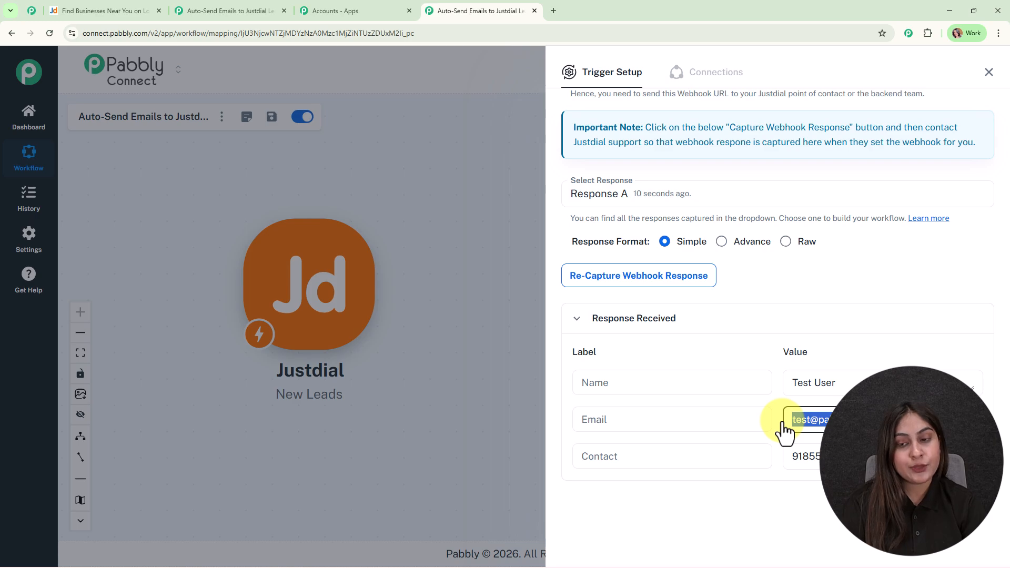
left_click_drag(876, 457, 736, 463)
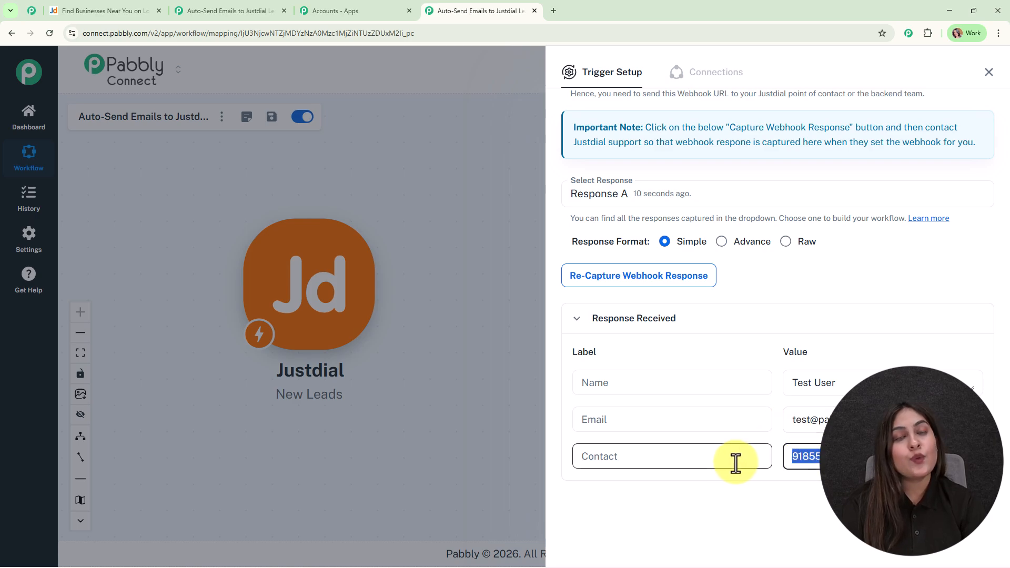
left_click(989, 72)
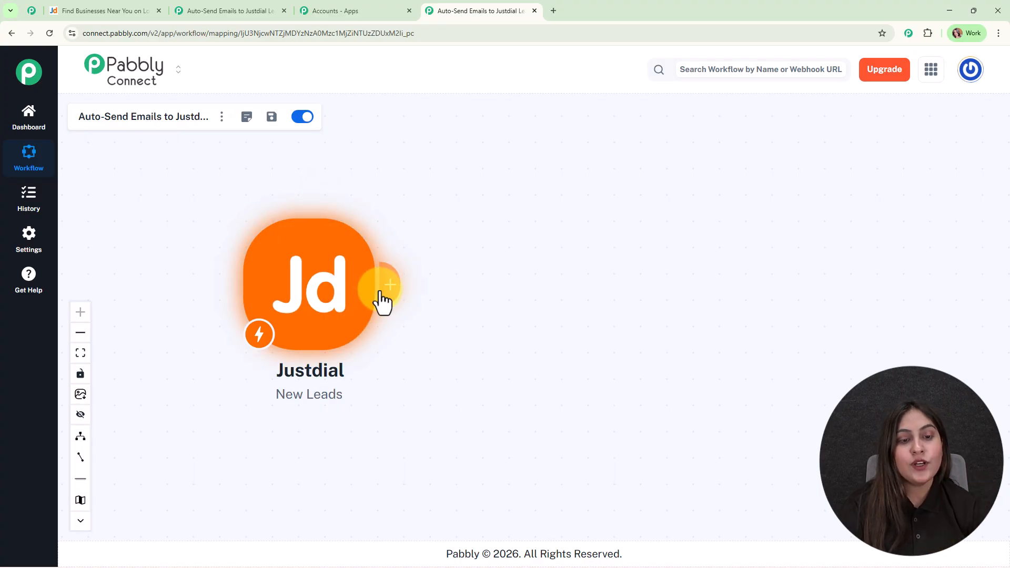
- Add a Gmail action after the Justdial trigger with the Send Email event
left_click(384, 294)
type("gmail")
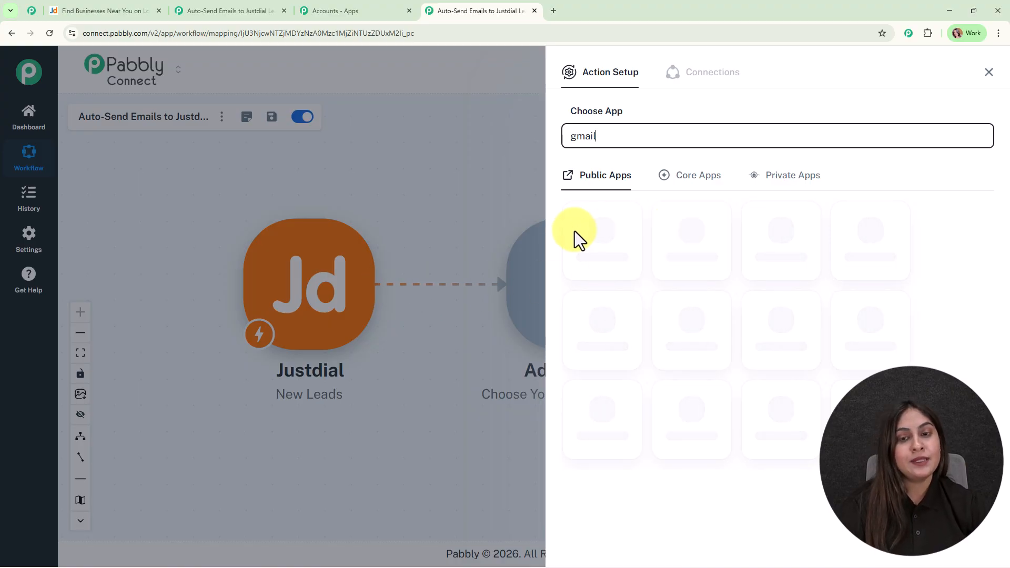
left_click(700, 253)
left_click(640, 191)
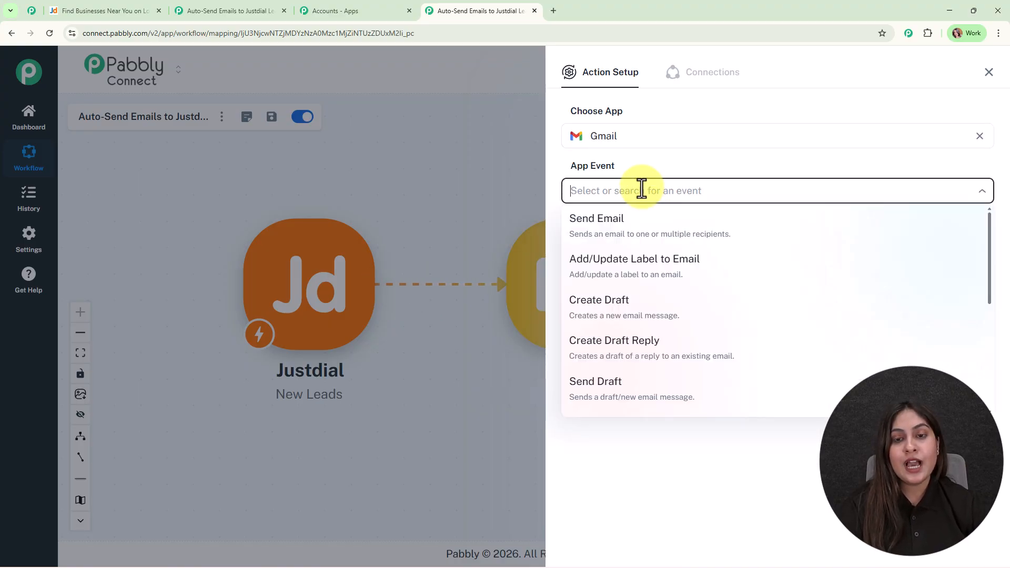
left_click(648, 231)
- Connect the Gmail action through a new connection, signing in with the Pabbly Google account and granting access
left_click(612, 233)
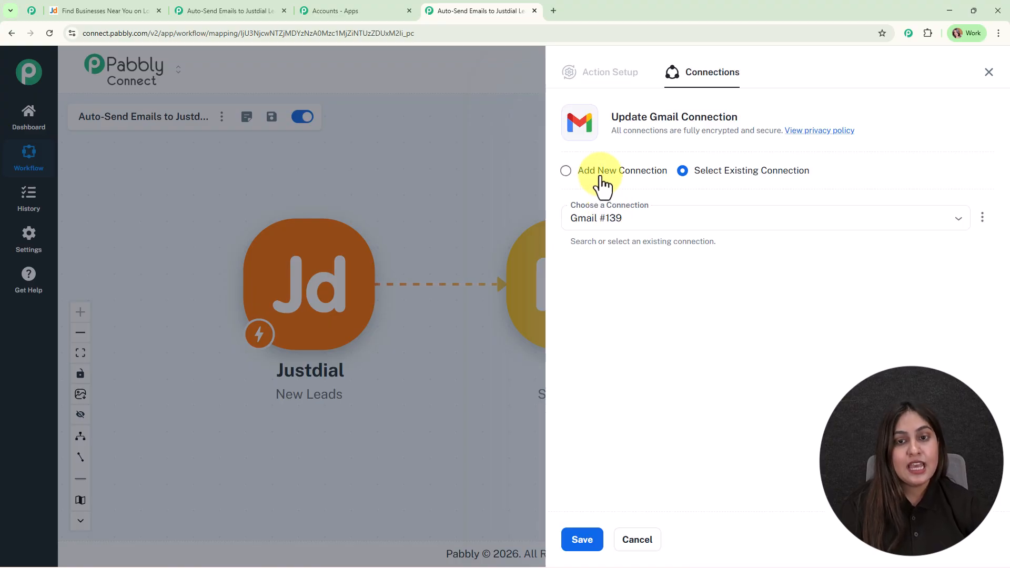
left_click(601, 178)
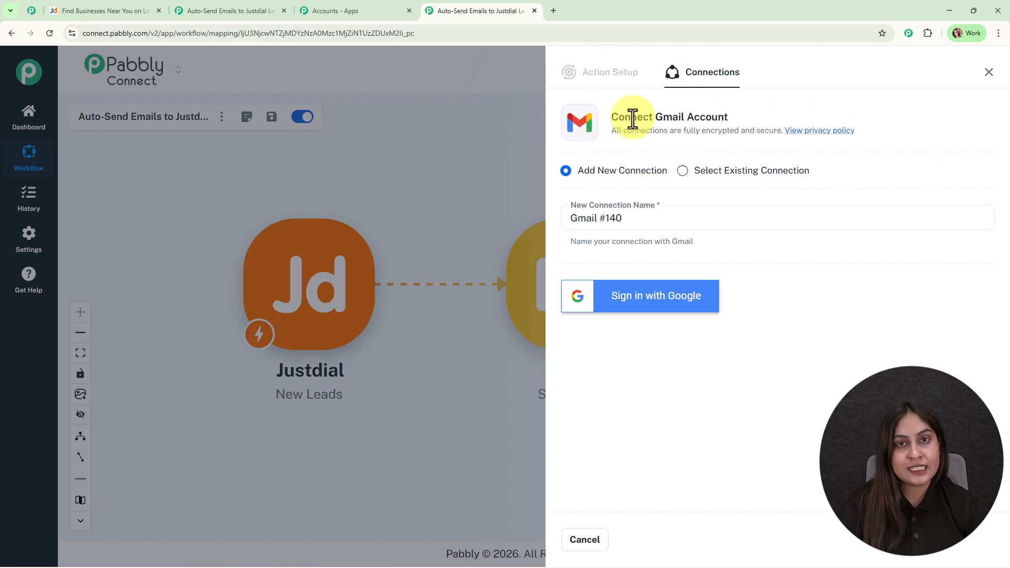
left_click(683, 172)
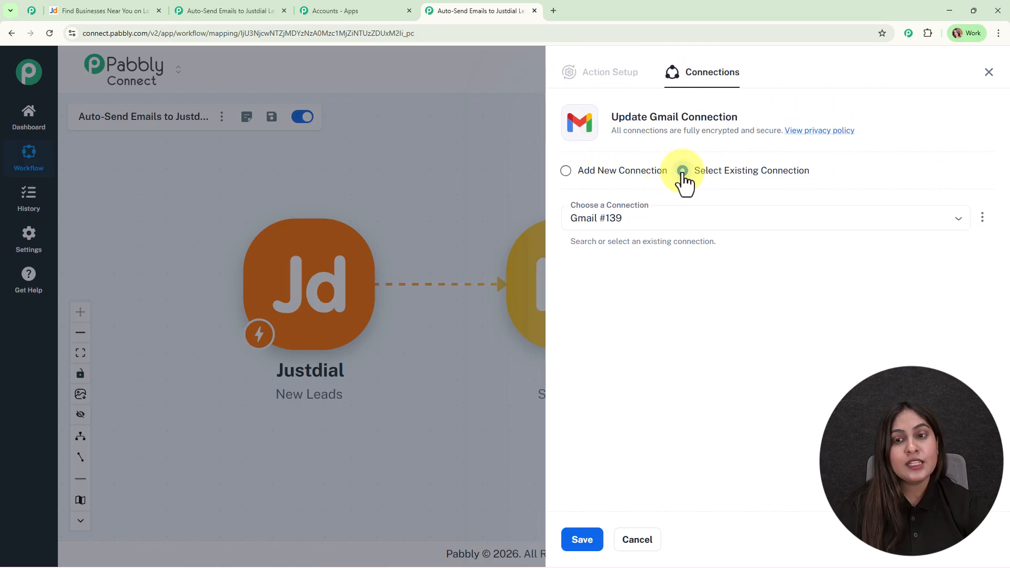
left_click(567, 173)
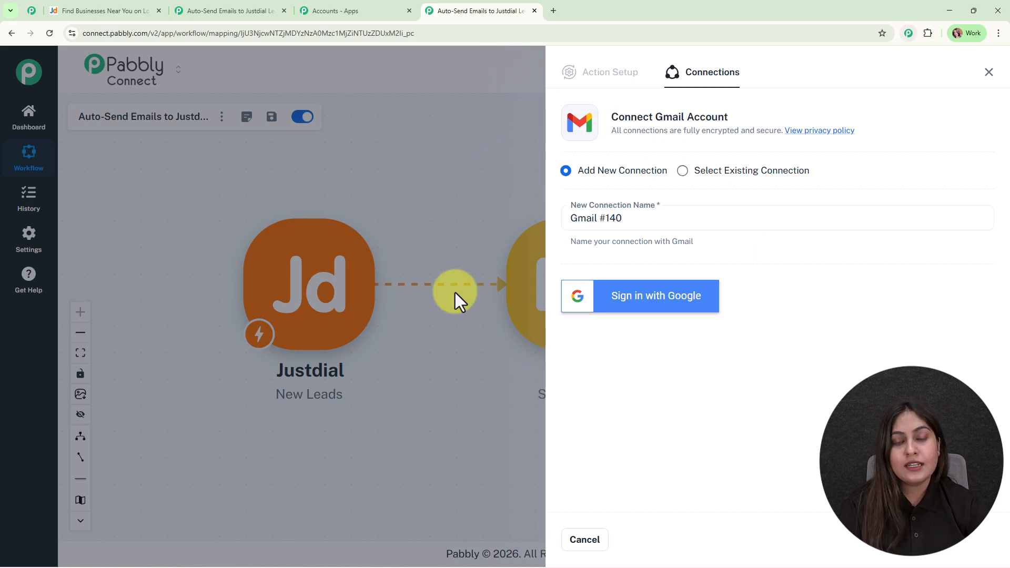
left_click(715, 302)
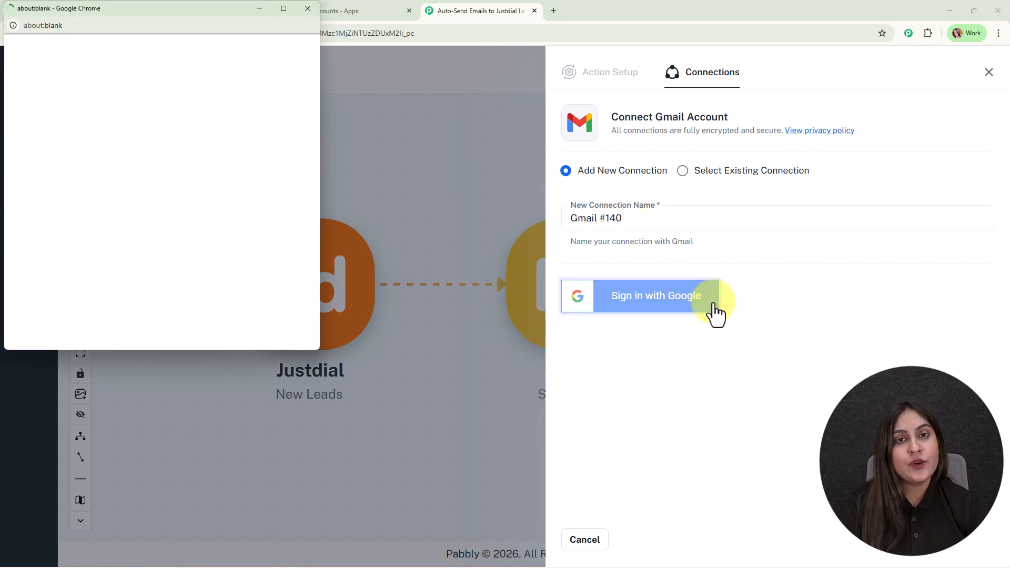
left_click(152, 230)
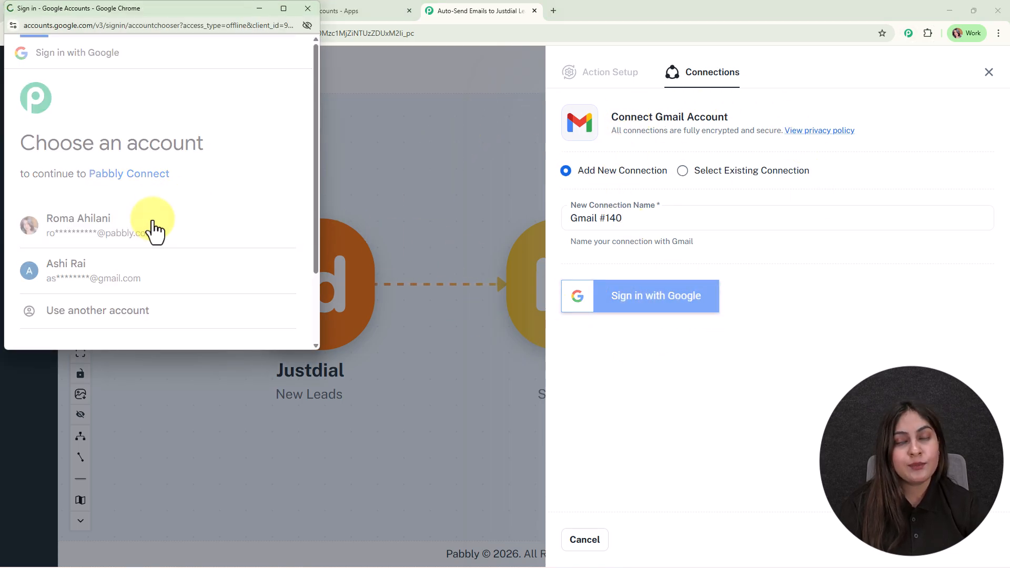
scroll(245, 273, "down", 6)
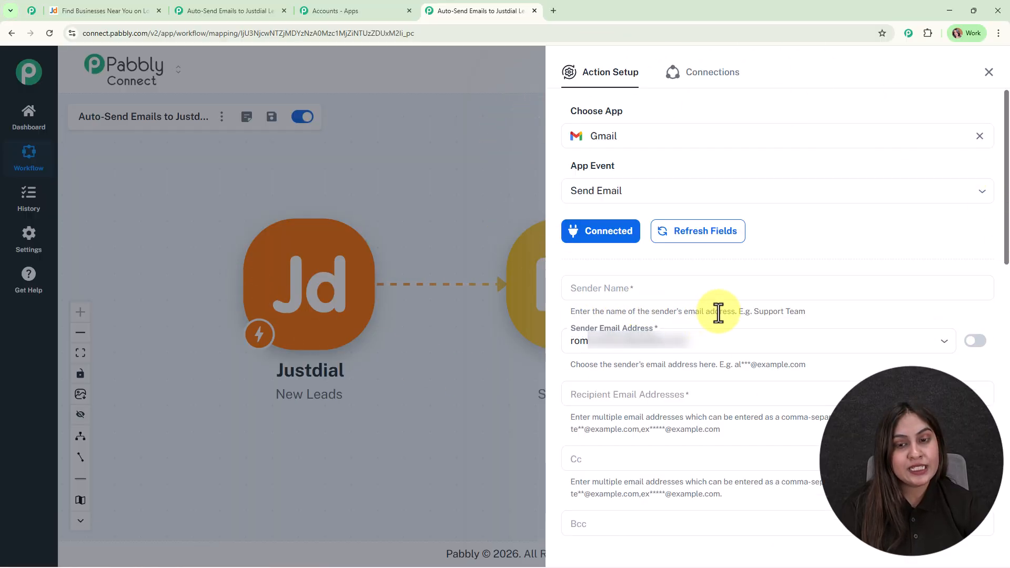
- Set the sender name to Digital Dynamics and map the recipient email address to the Email value from the Justdial lead
left_click(678, 289)
type("Digital Dynamics")
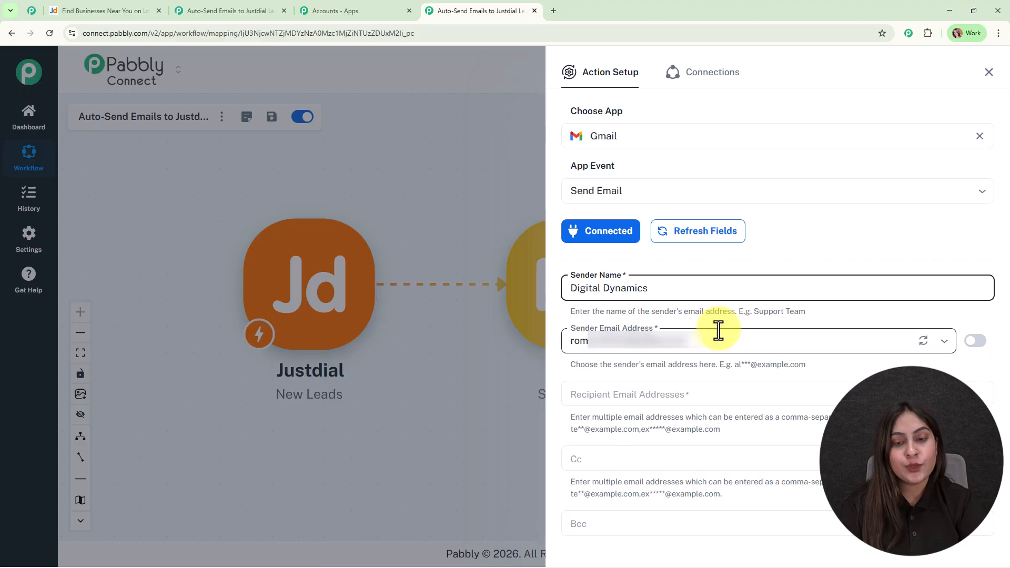
left_click(754, 393)
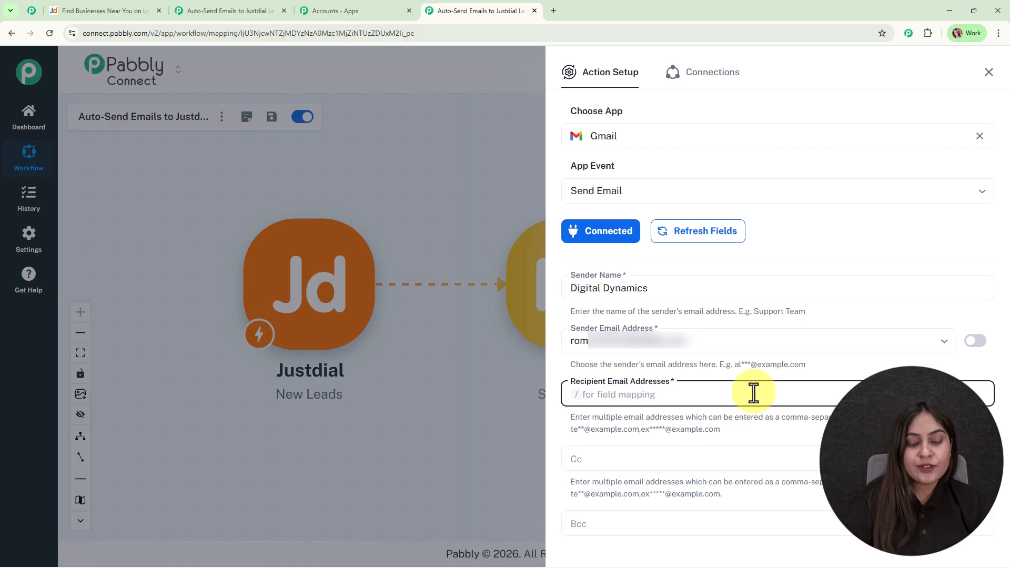
type("/@")
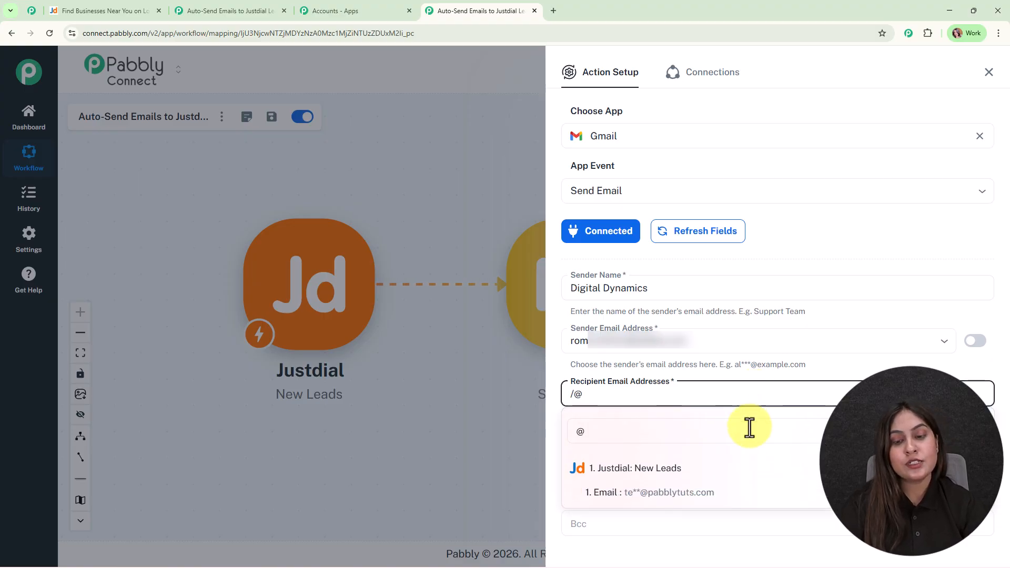
left_click(753, 495)
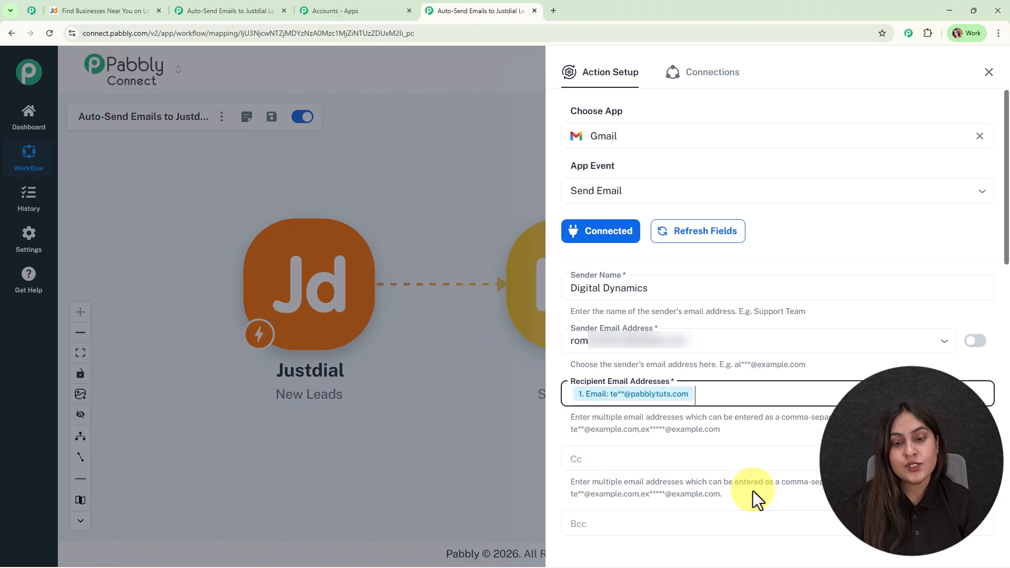
left_click(581, 428)
- Set the email subject to "Your Enquiry Has Been Received – Digital Dynamics"
scroll(578, 148, "down", 5)
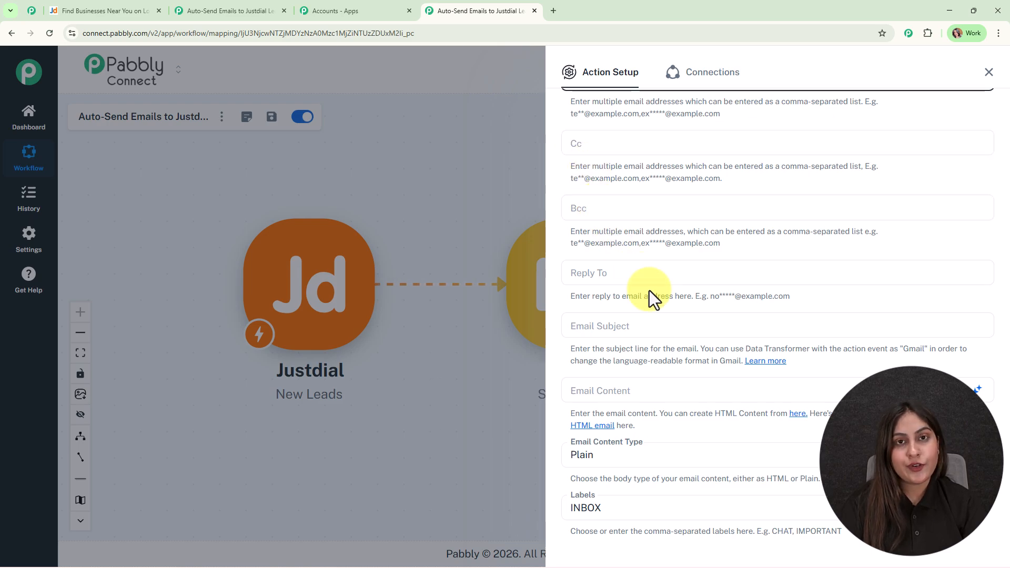
scroll(804, 295, "down", 2)
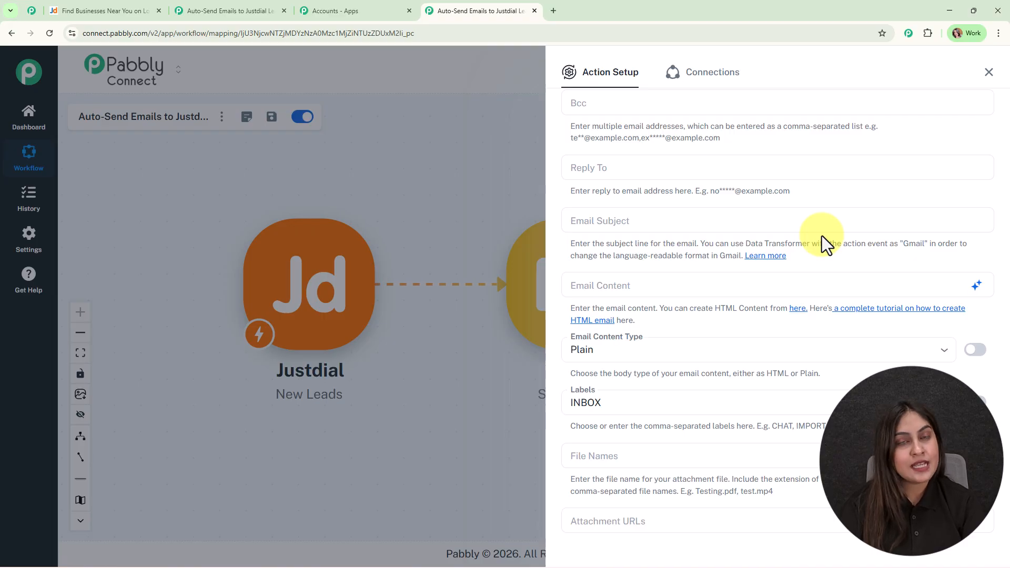
left_click(718, 220)
key("ctrl+v")
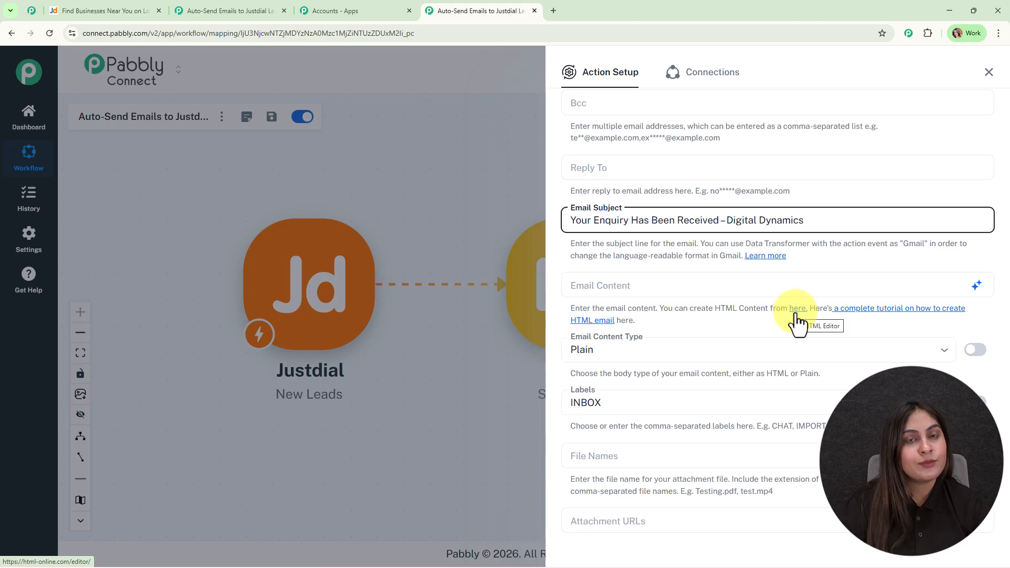
- Paste the HTML "Thanks for Your Enquiry" template as the email content, with the Justdial Name value mapped after "Hi"
left_click(698, 286)
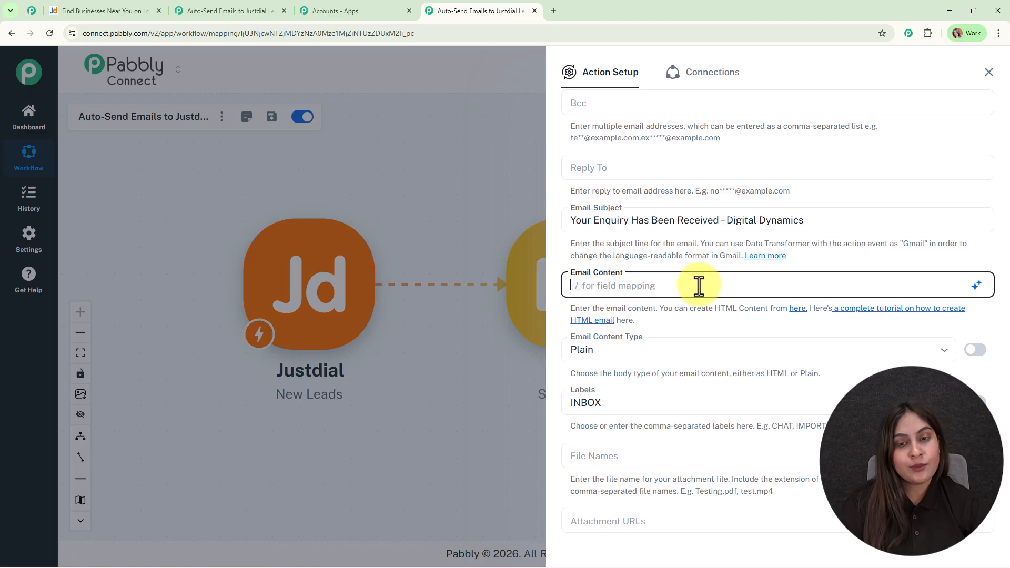
key("ctrl+v")
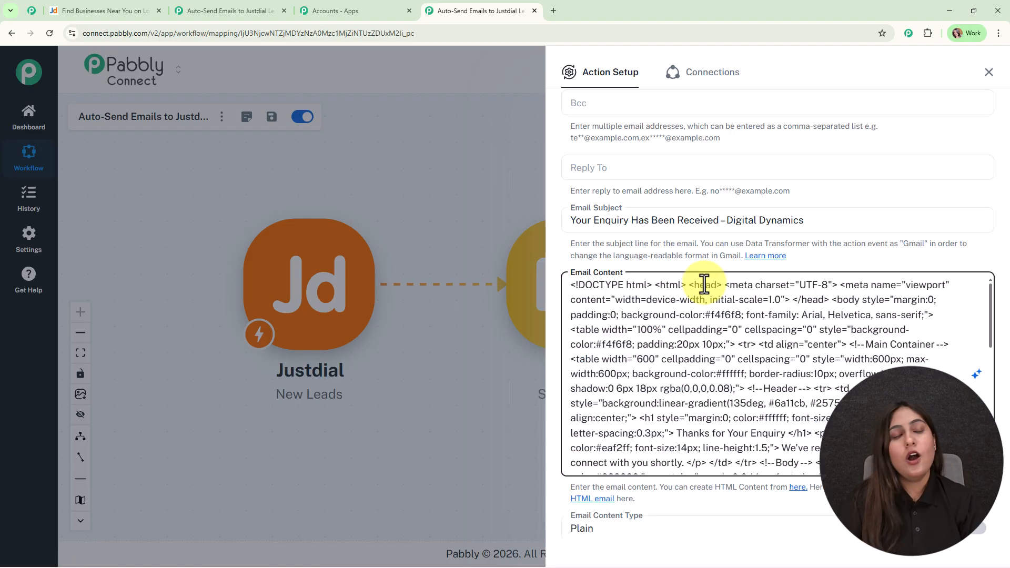
scroll(923, 336, "down", 3)
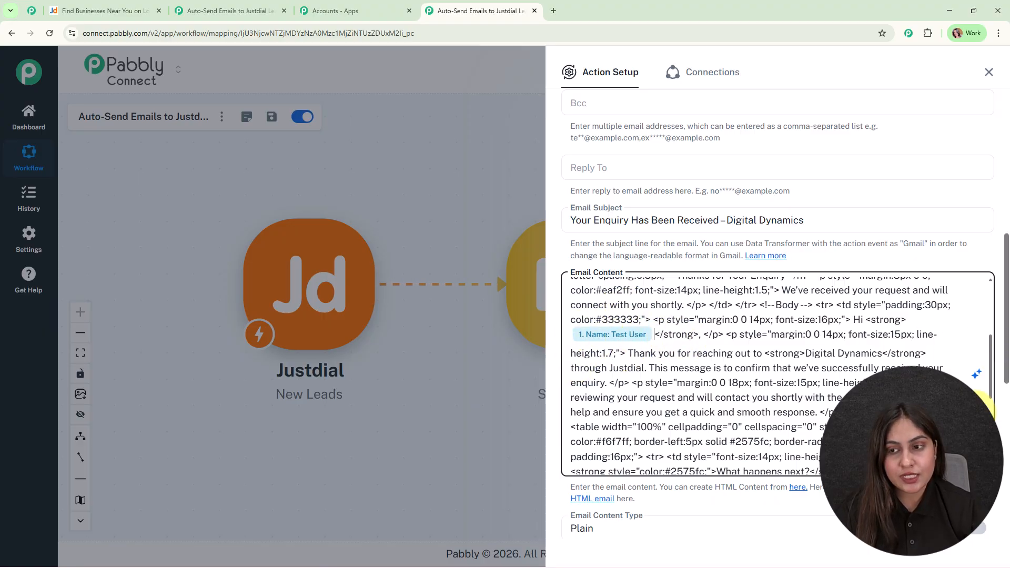
- Set the email content type to HTML
scroll(833, 403, "down", 3)
scroll(833, 403, "down", 3)
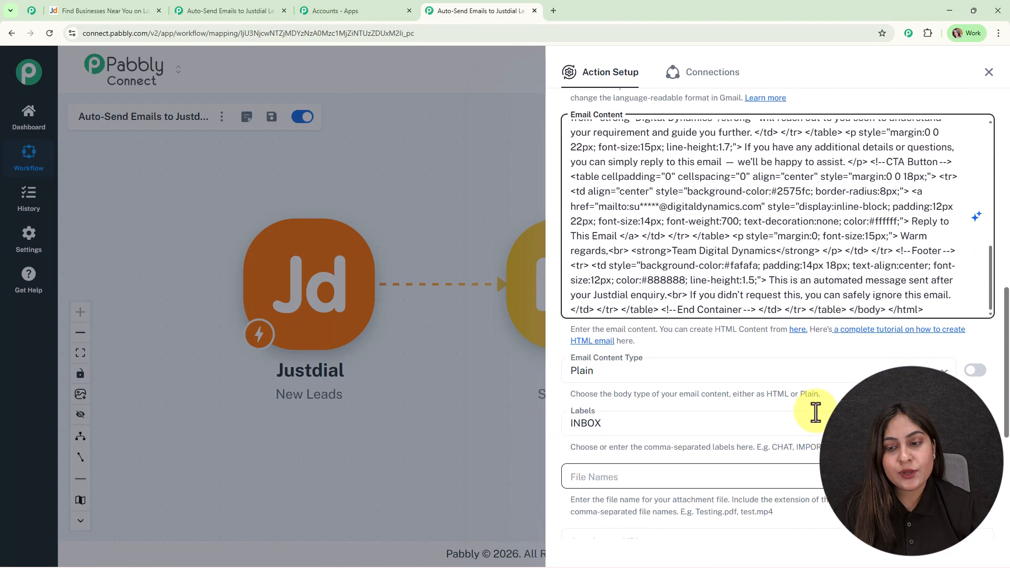
left_click(677, 372)
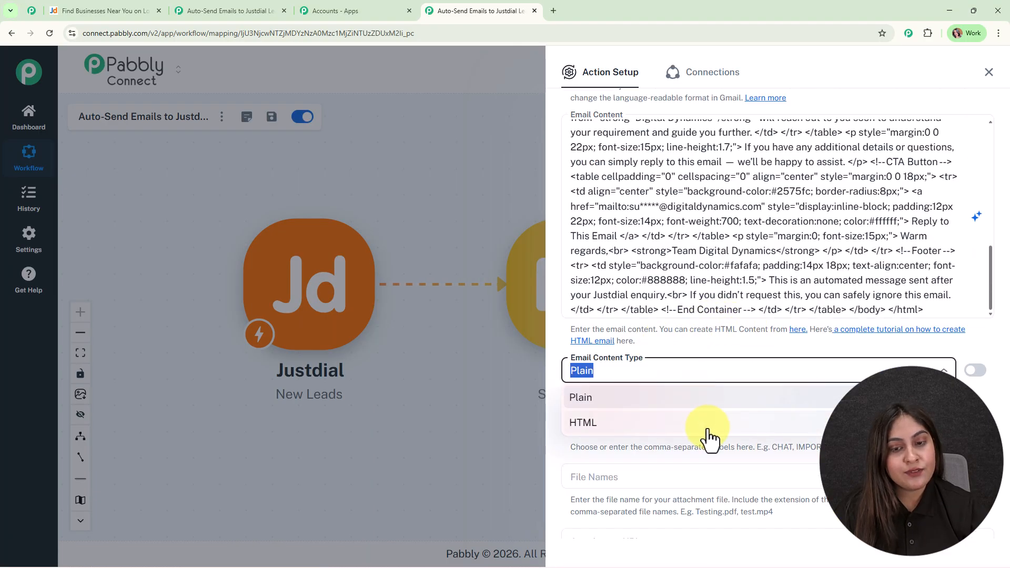
left_click(699, 423)
- Save the Gmail action and send a test request, then close the action setup after checking the received response
scroll(711, 331, "down", 4)
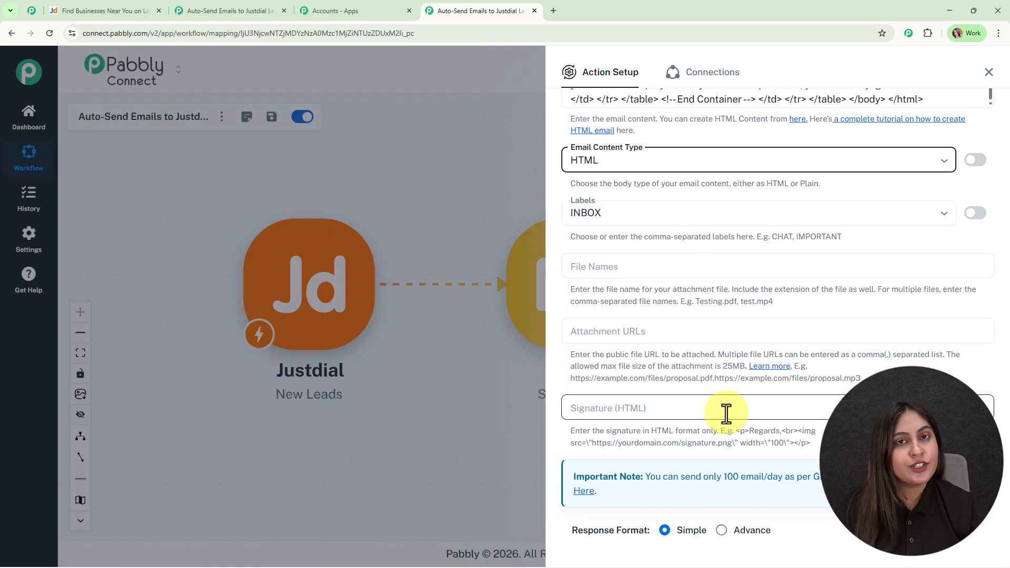
scroll(726, 413, "down", 2)
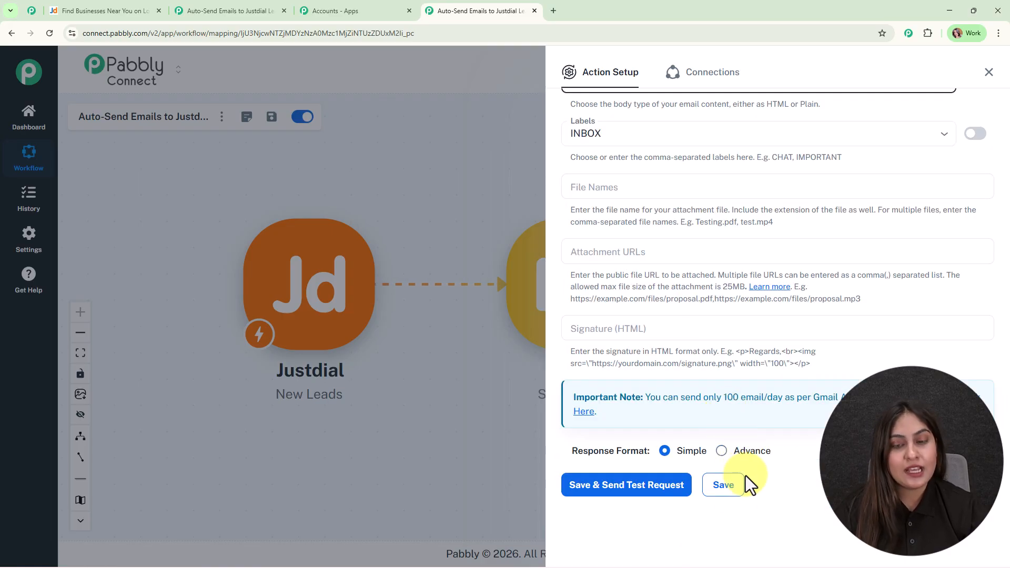
left_click(594, 495)
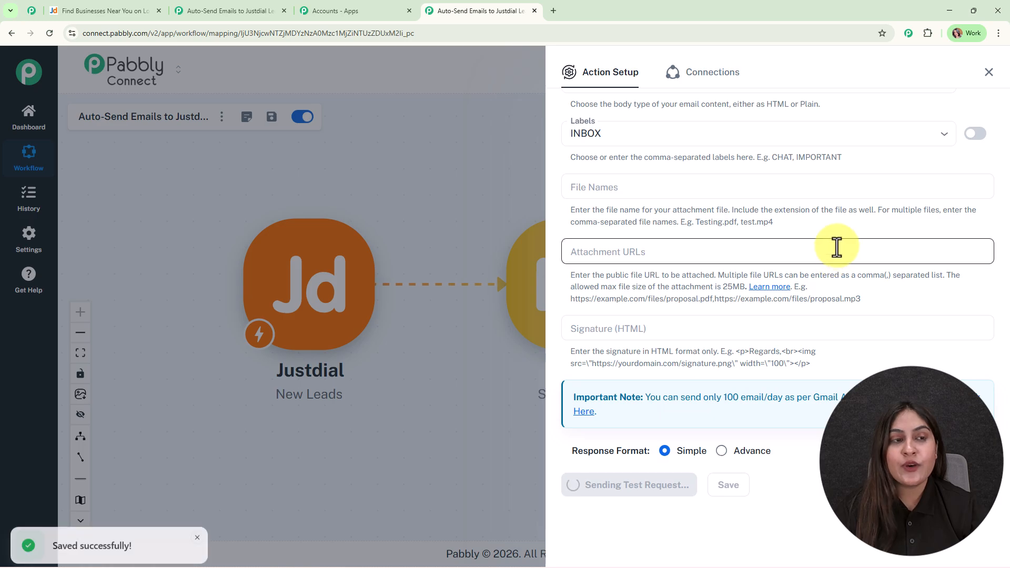
scroll(836, 248, "down", 5)
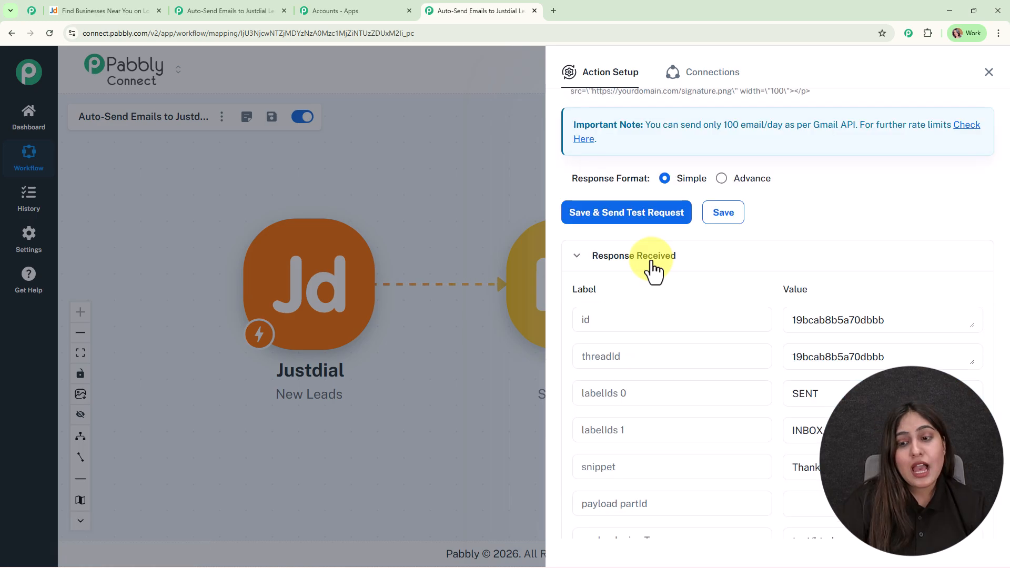
scroll(838, 363, "down", 4)
scroll(838, 363, "up", 3)
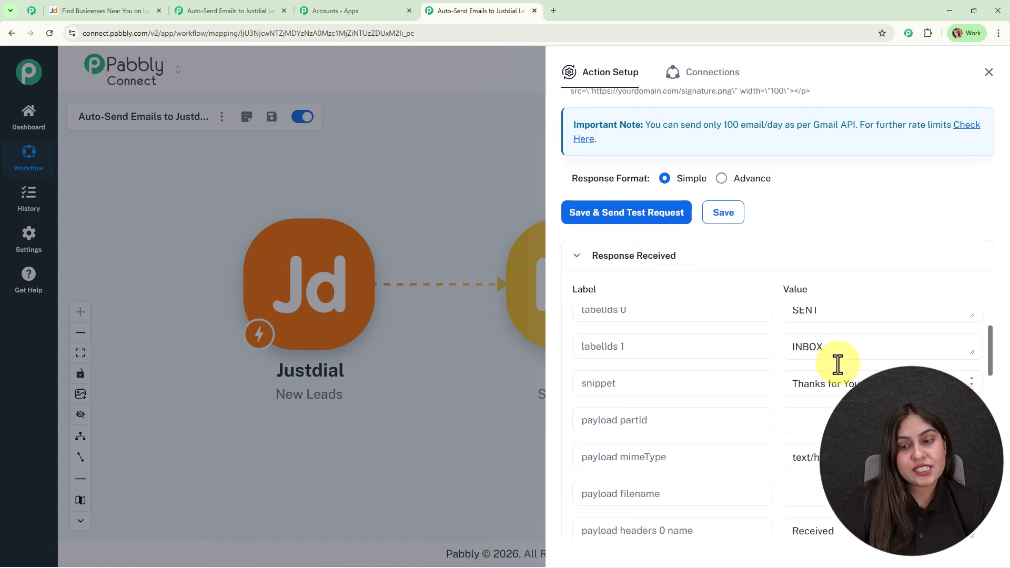
left_click(990, 72)
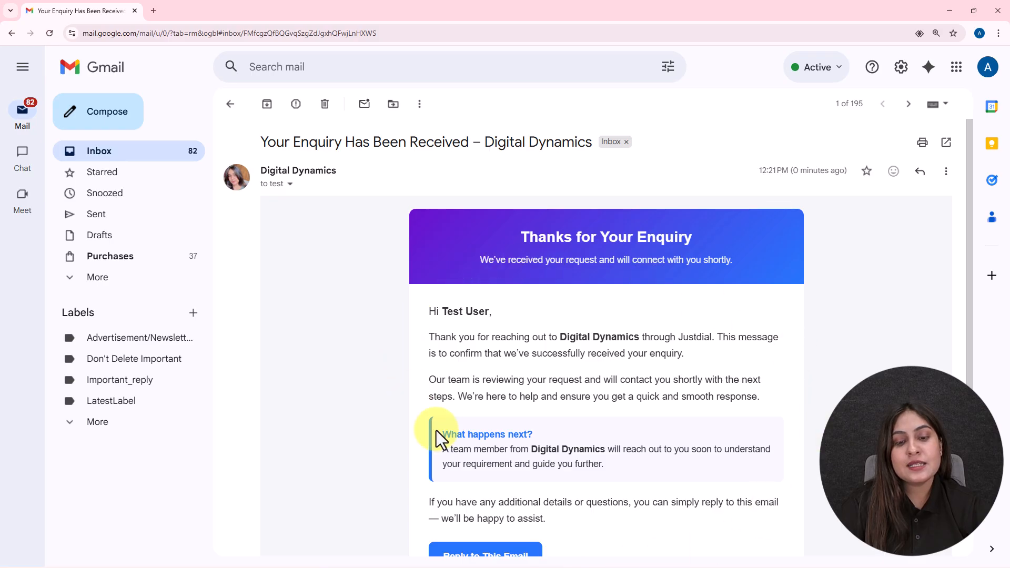
- Read through the test enquiry email received in Gmail, and switch back to the Pabbly Connect workflow
scroll(834, 401, "down", 5)
scroll(834, 400, "up", 5)
scroll(834, 393, "down", 3)
scroll(834, 393, "up", 3)
key("alt+Tab")
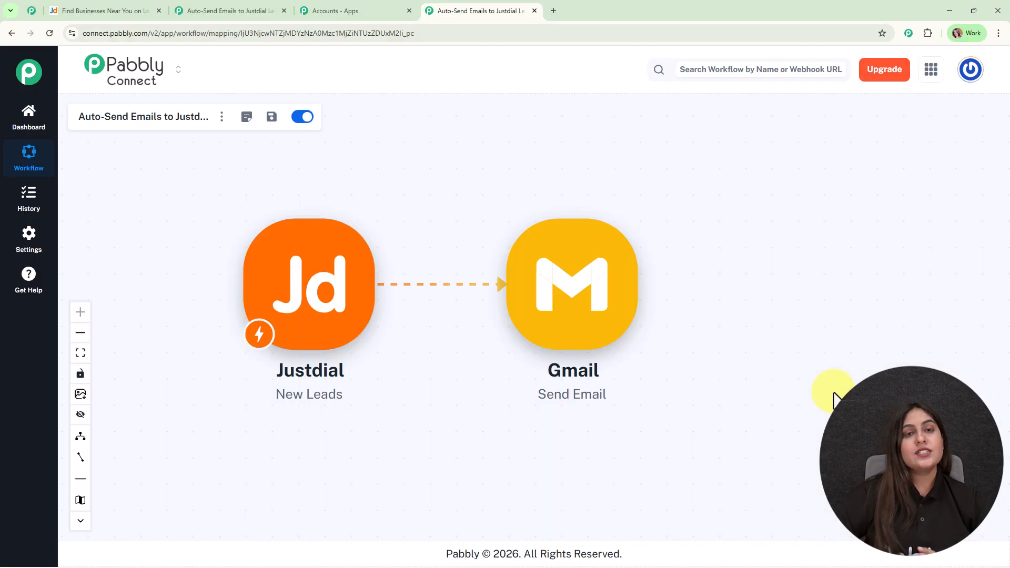